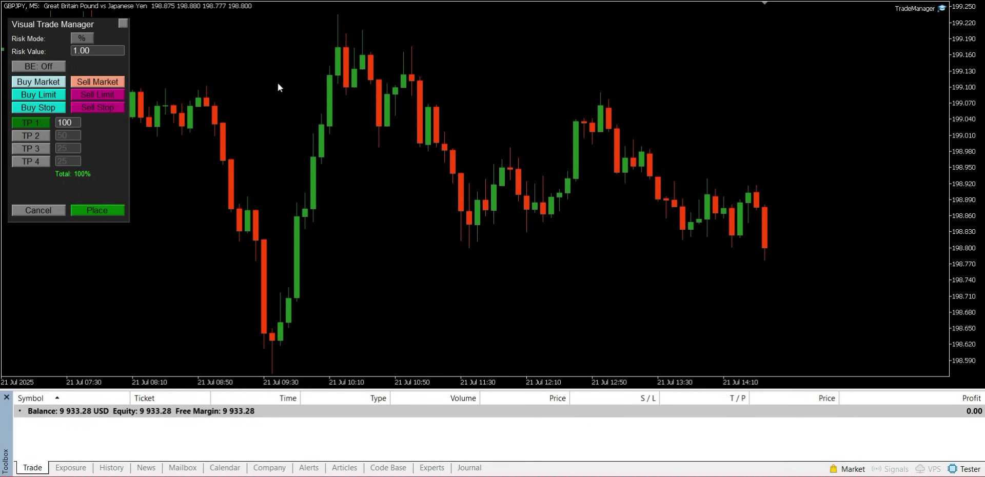
Step: Collapse and re-expand the trade manager panel, then enter 100 as the dollar risk value
left_click(123, 24)
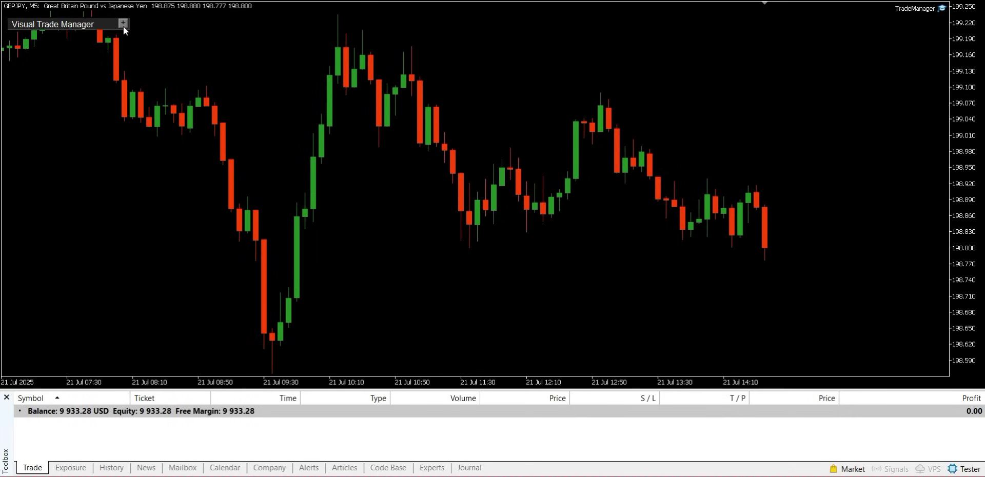
left_click(123, 24)
left_click(123, 26)
left_click(123, 24)
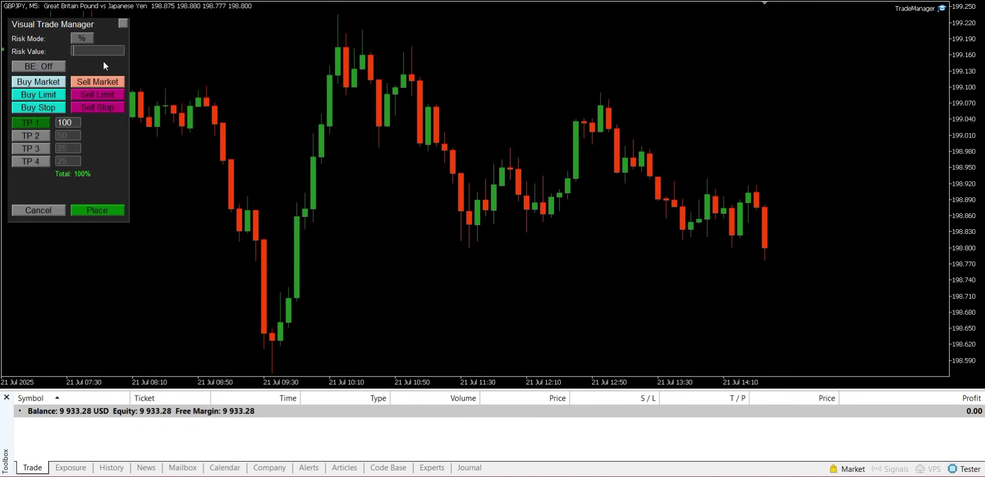
type("100")
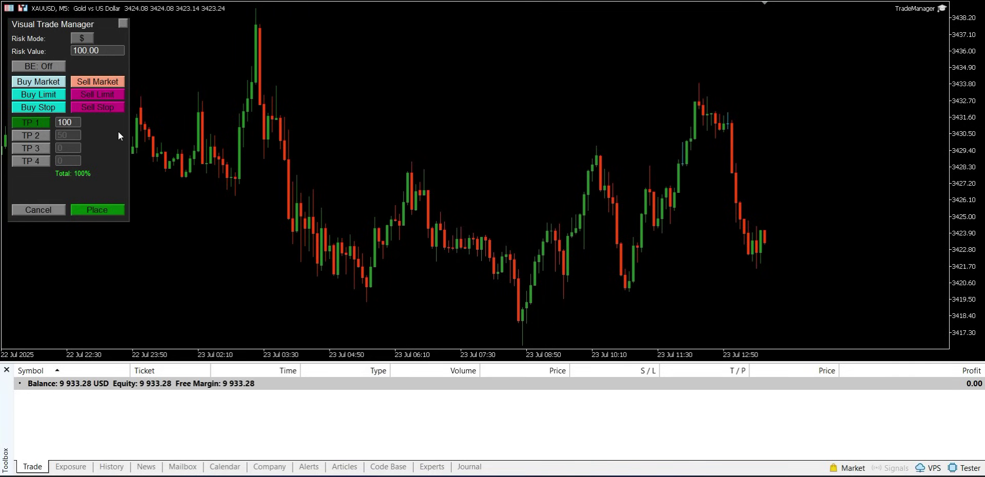
Step: Preview each order type (buy/sell market, limit and stop), ending on Buy Market
left_click(45, 81)
left_click(84, 80)
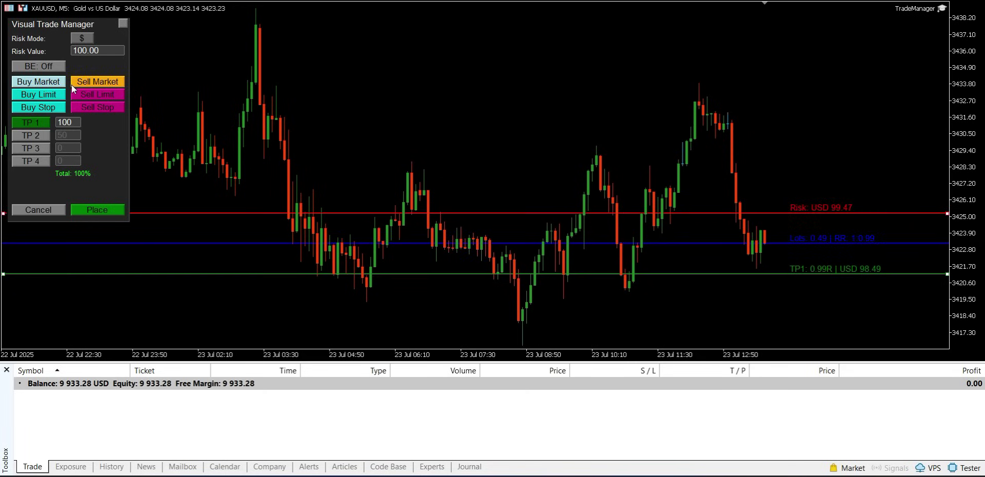
left_click(51, 94)
left_click(82, 94)
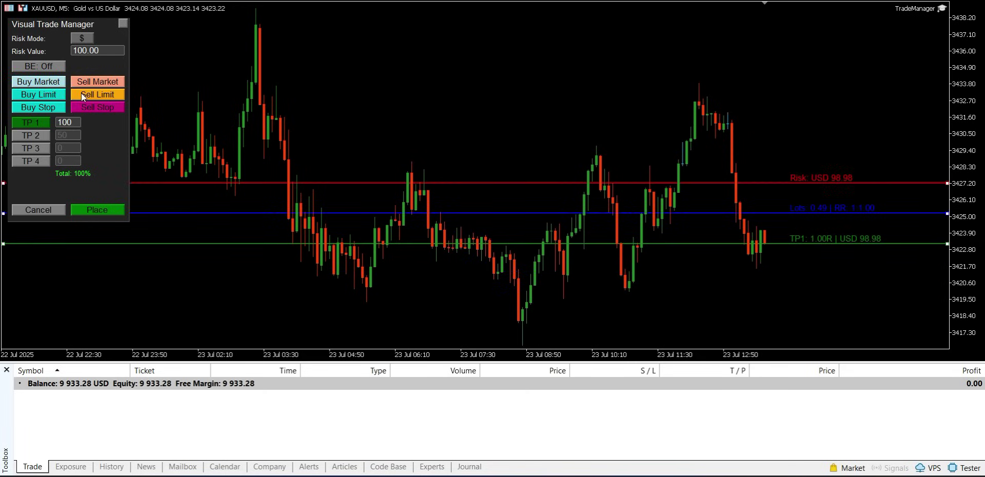
left_click(56, 108)
left_click(80, 108)
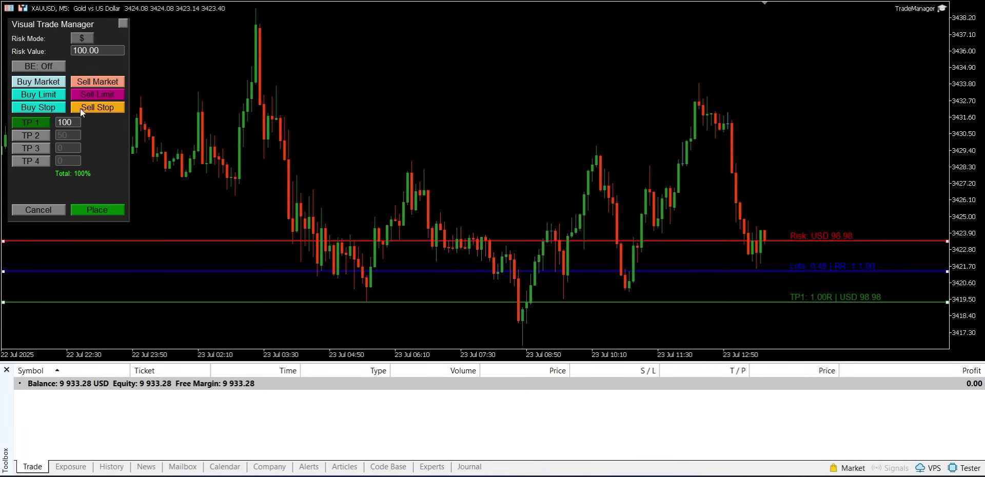
left_click(56, 85)
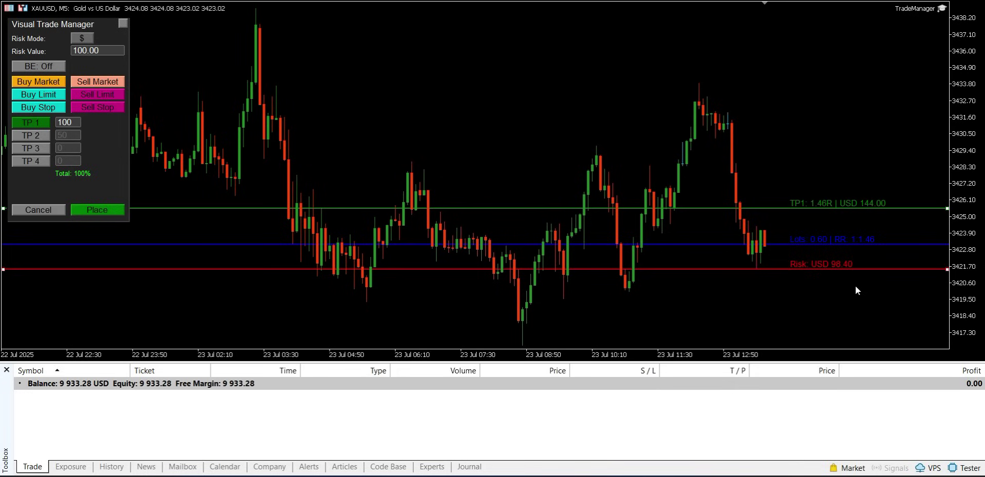
Step: Lower the stop loss, then try a Buy Stop preview with a lower stop and higher entry
left_click_drag(870, 269, 863, 292)
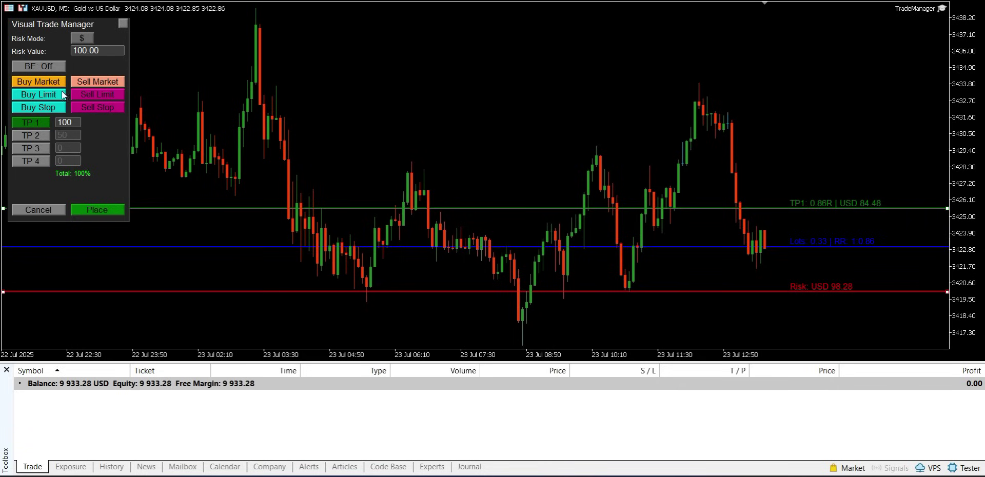
left_click(54, 109)
left_click_drag(810, 250, 812, 276)
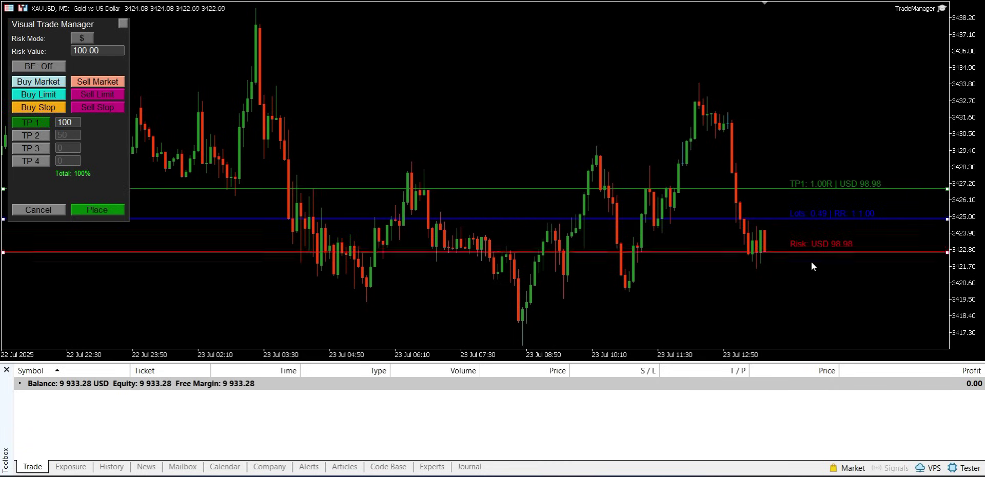
left_click_drag(815, 218, 815, 117)
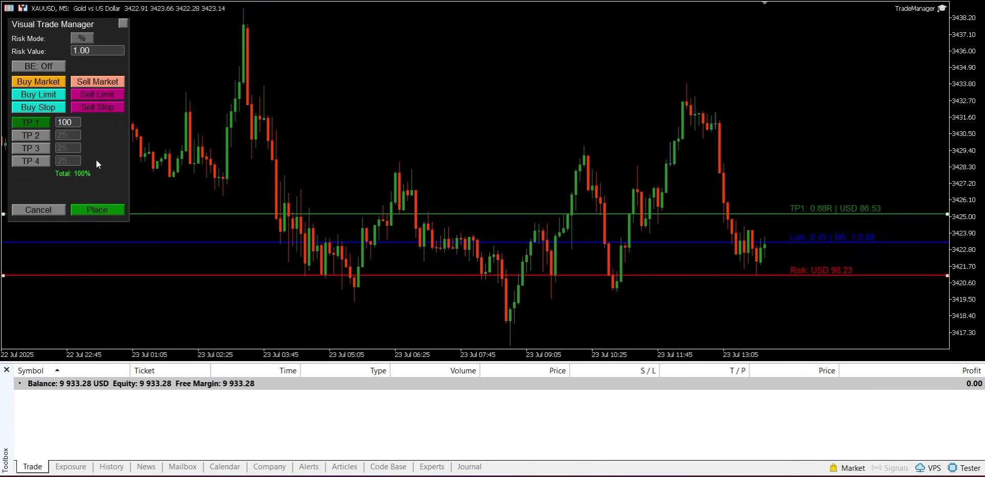
Step: Enable TP 2, TP 3 and TP 4 so the buy splits into four 25% targets
left_click(26, 134)
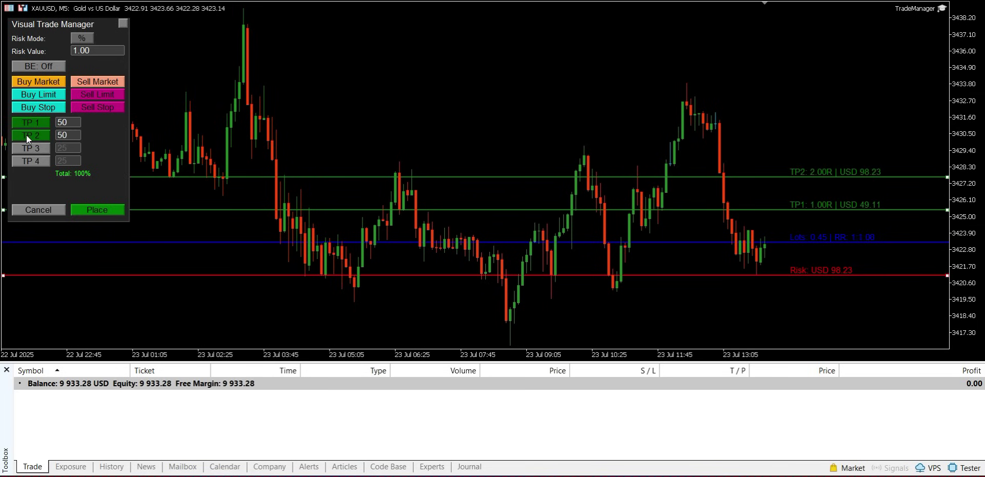
left_click(29, 149)
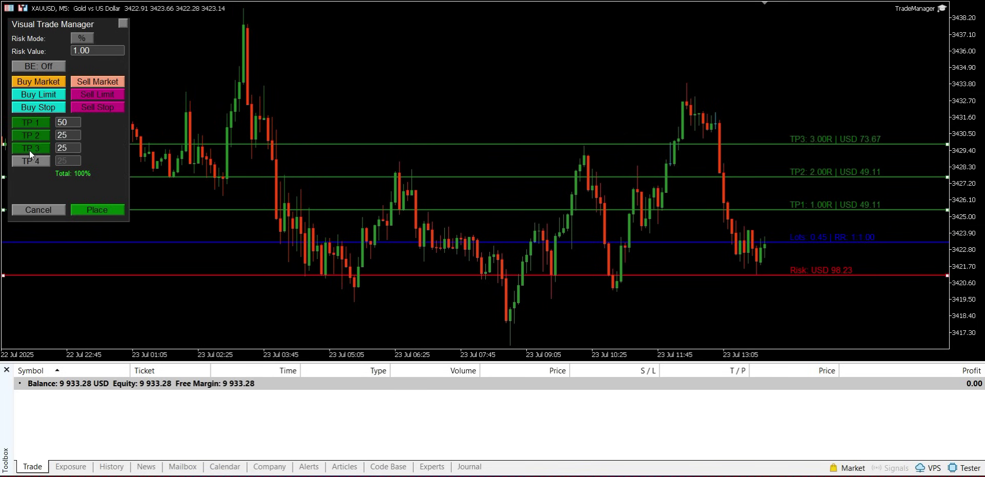
left_click(29, 161)
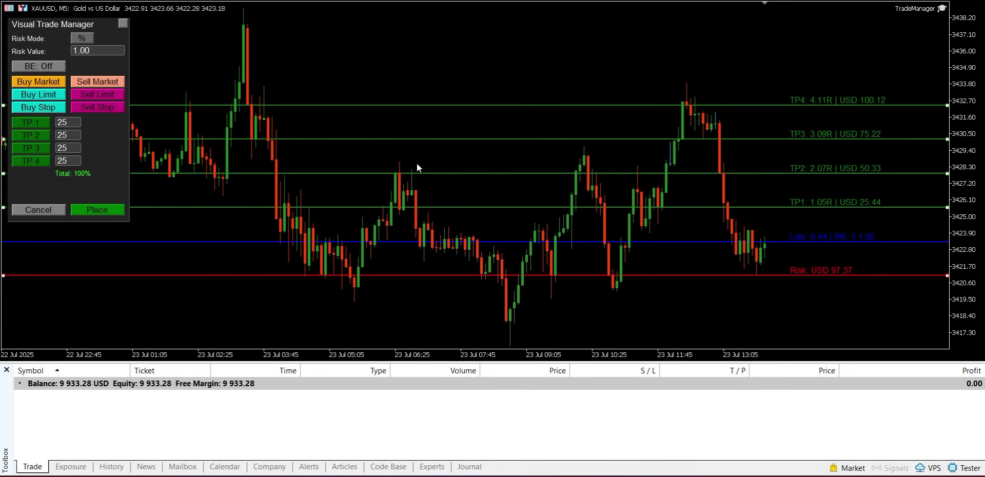
Step: Drop TP 3 and TP 4, then set TP 1 to 75% and TP 2 to 25%
left_click(40, 146)
left_click(69, 123)
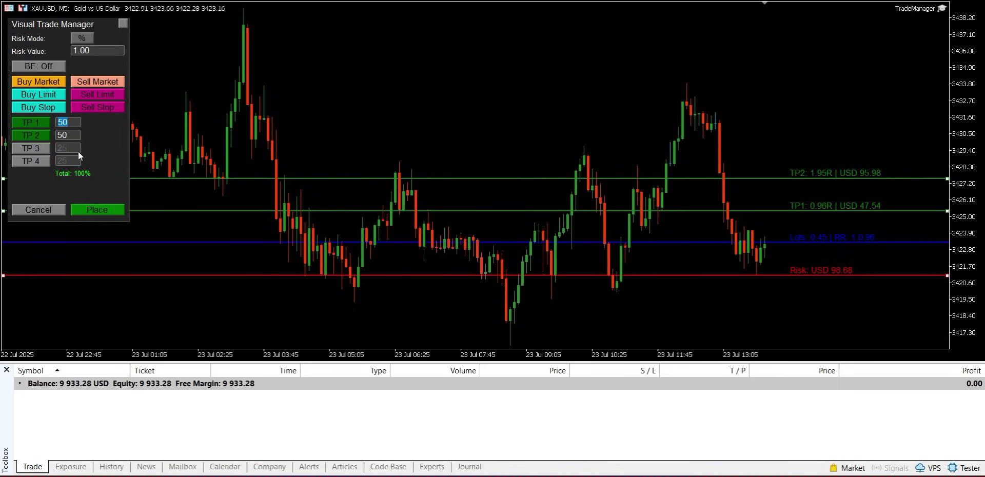
type("7")
left_click(66, 137)
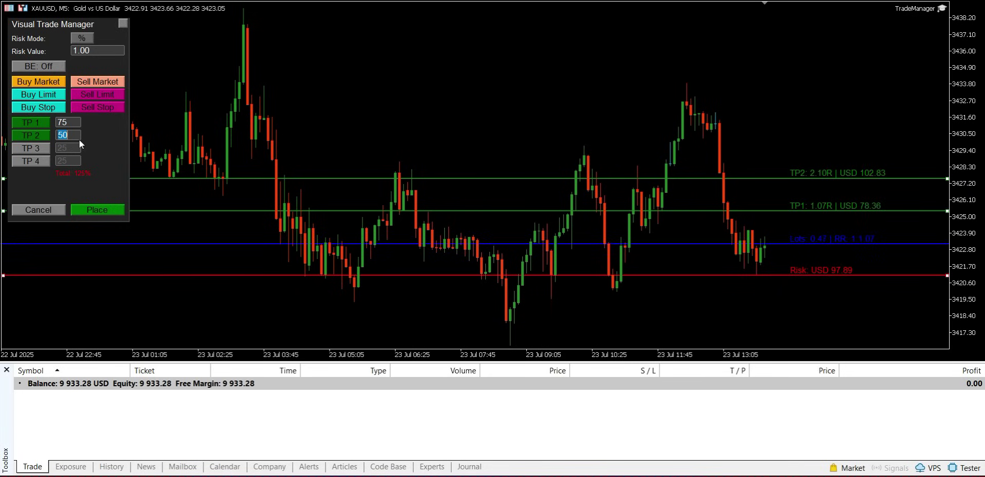
type("25")
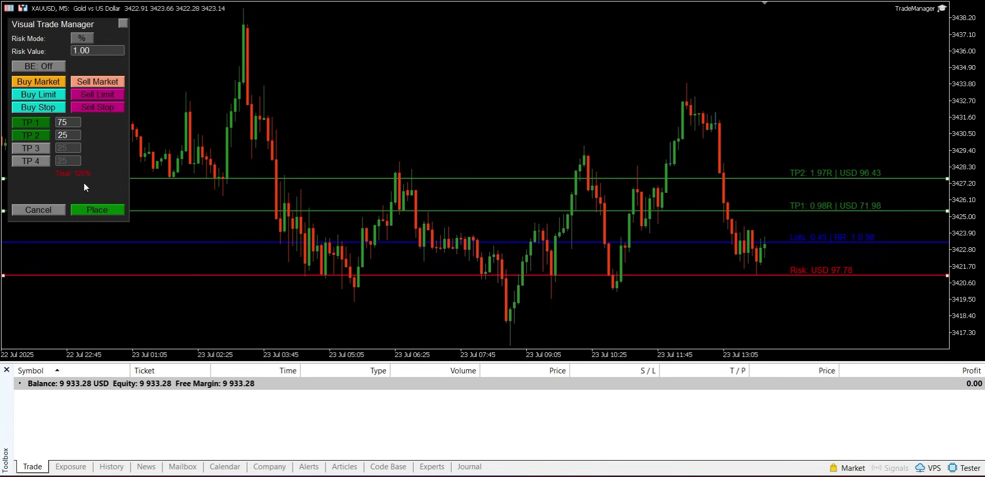
left_click(80, 181)
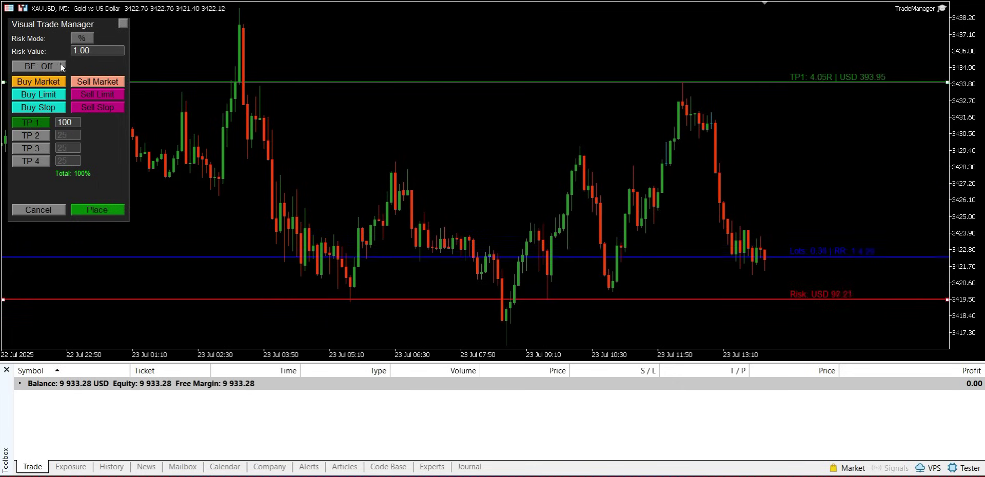
Step: Turn breakeven on and raise its orange line well above the entry
left_click(50, 64)
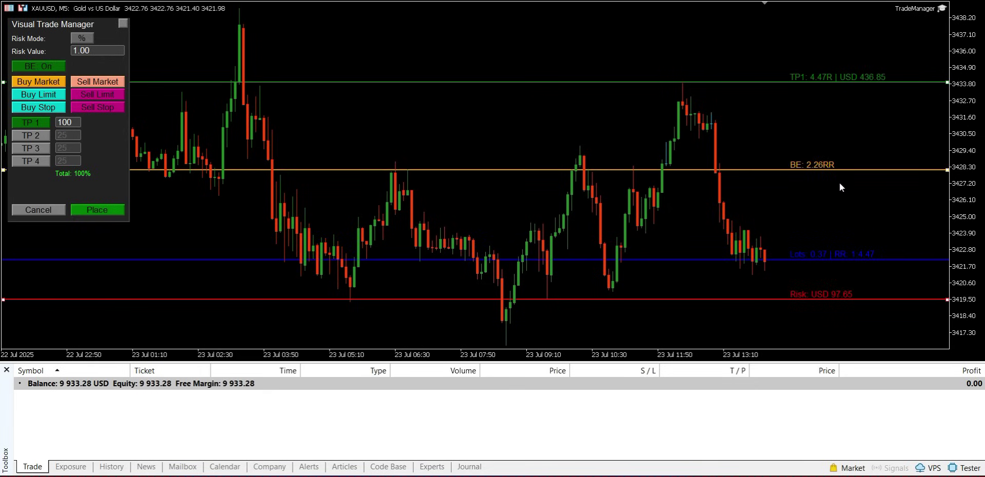
left_click_drag(839, 171, 839, 140)
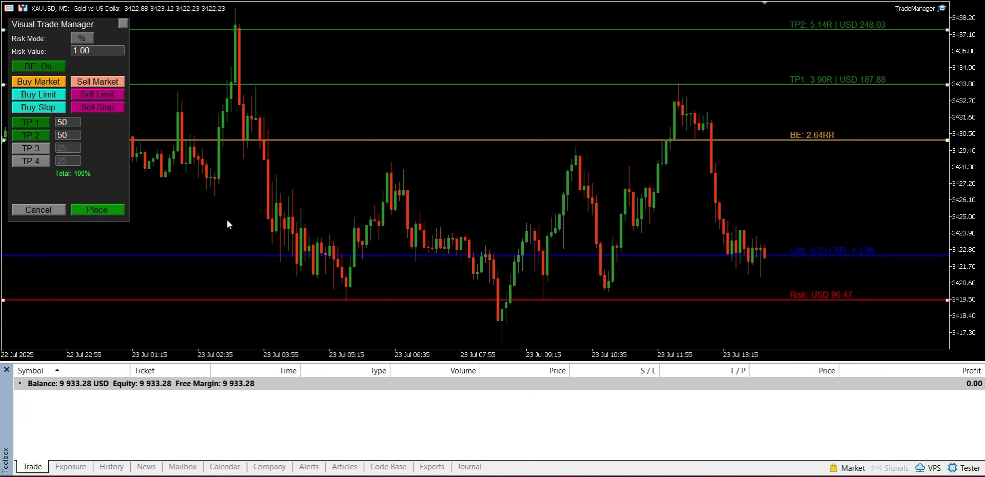
Step: Place the buy and check the two resulting 0.18-lot XAUUSD positions in the Trade tab
left_click(100, 205)
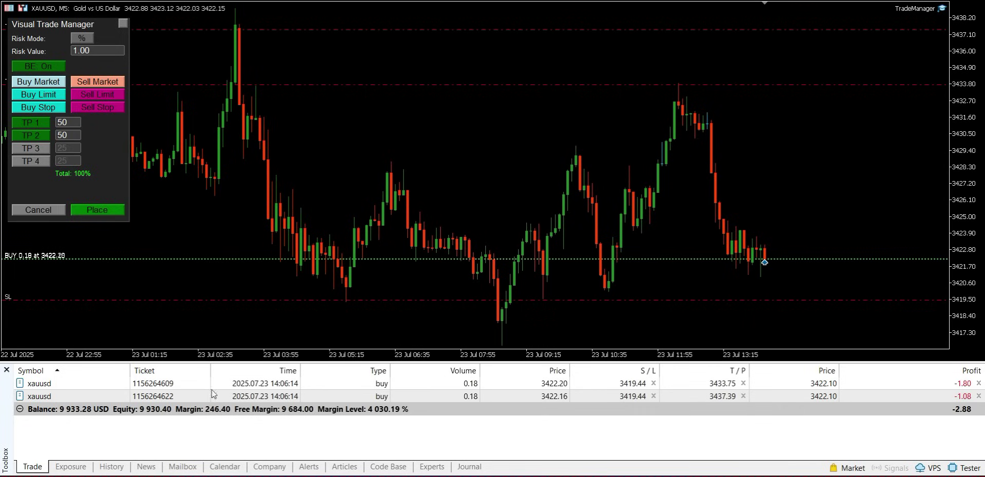
left_click(84, 386)
left_click(81, 396)
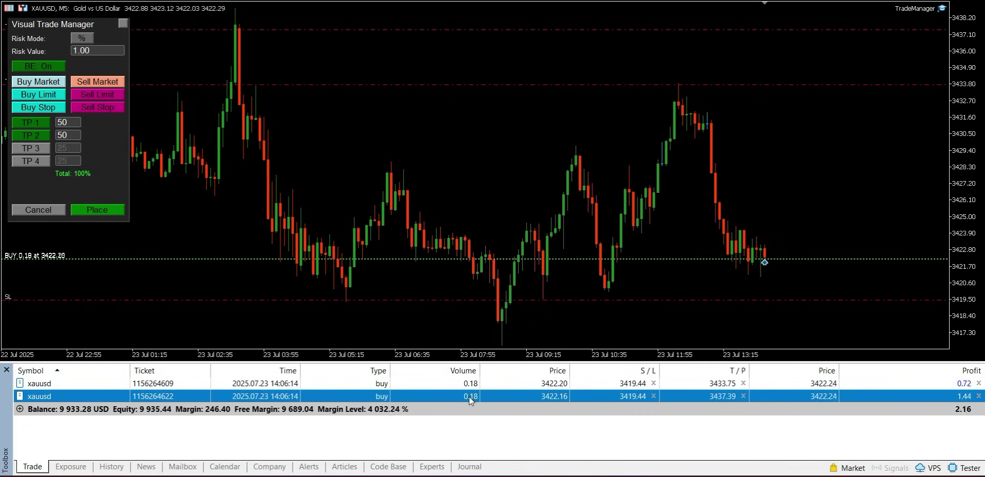
left_click(505, 443)
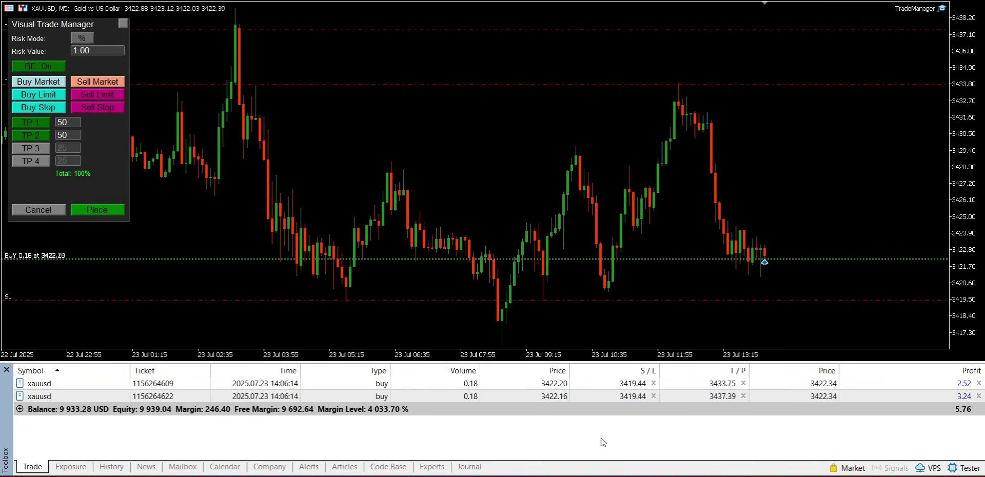
Step: Stage a new Buy Market preview and cancel it, twice
left_click(35, 82)
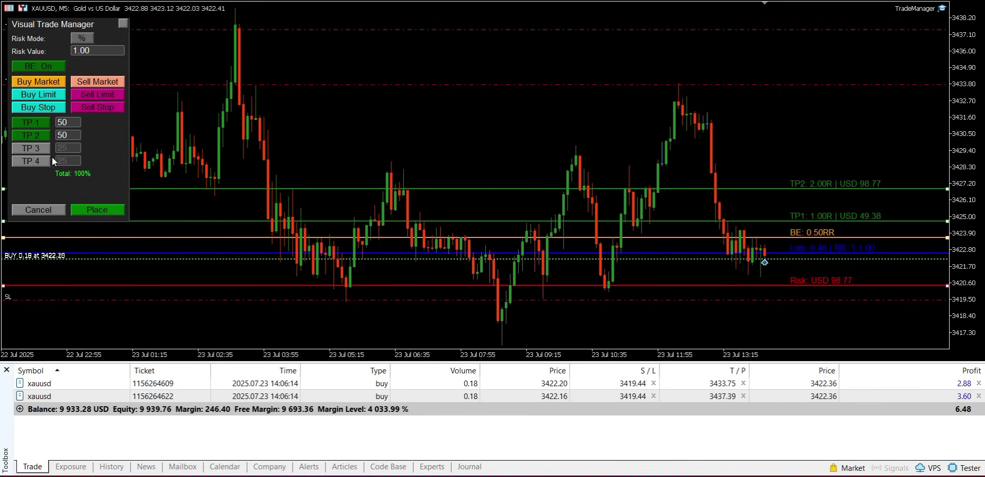
left_click(47, 208)
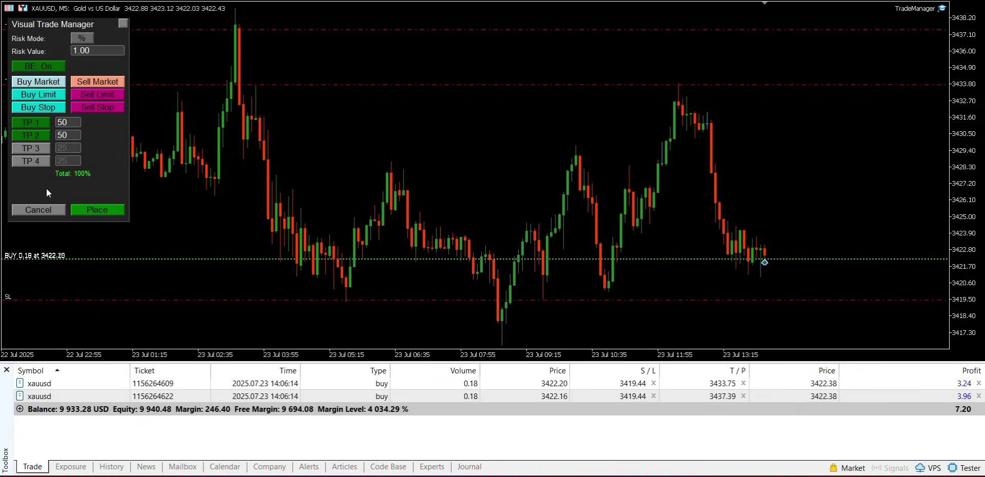
left_click(36, 83)
left_click(51, 212)
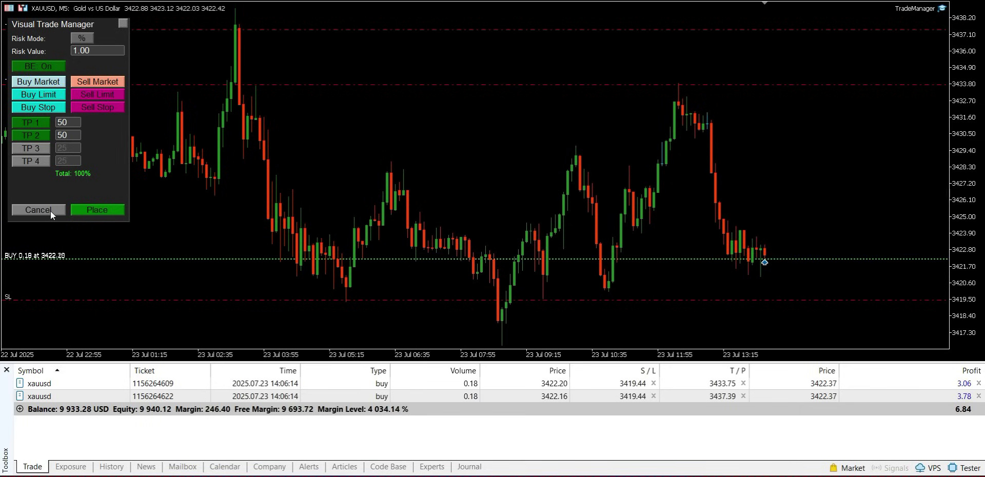